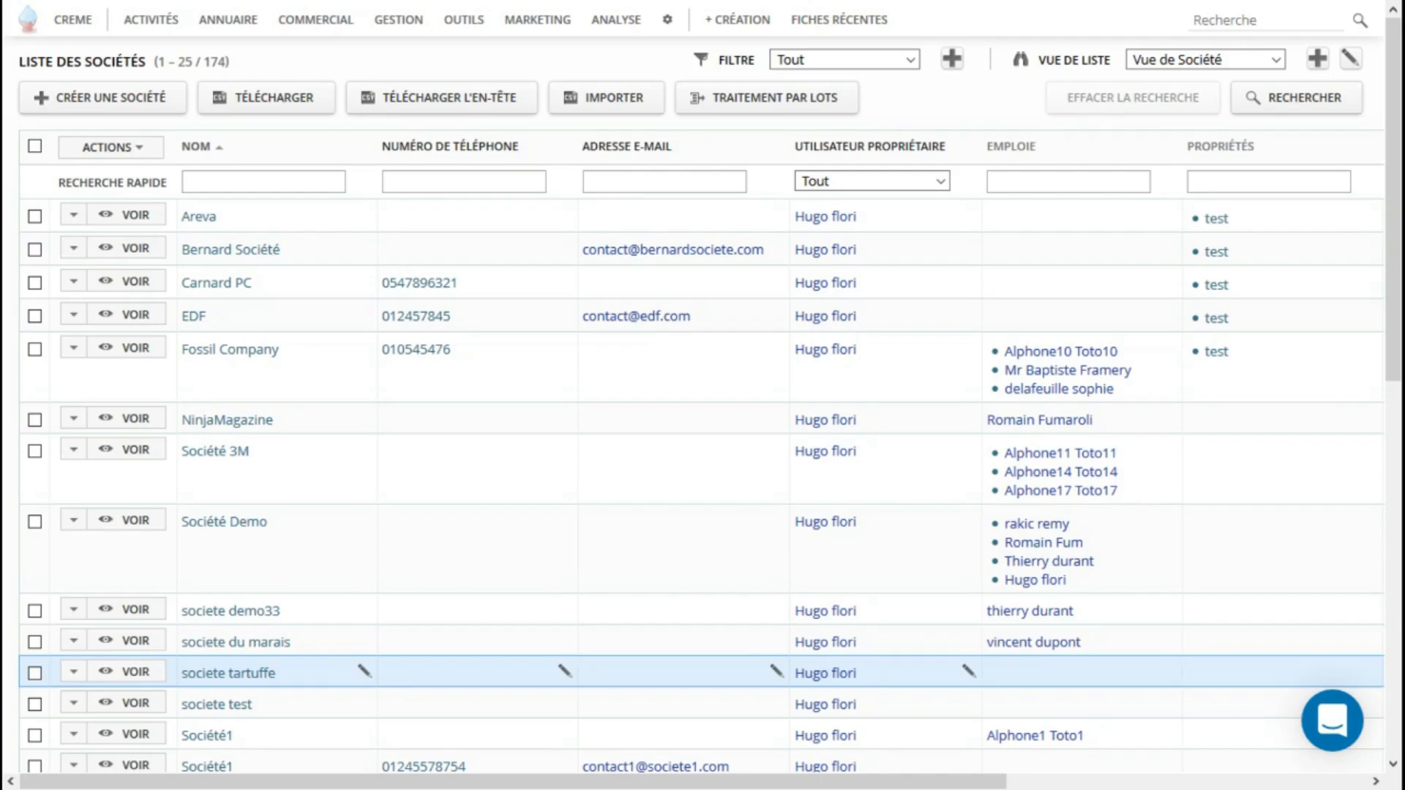
Step: Create a new filter for the company list and name it "filtre de formation"
{"action": "mouse_move", "coordinate": [738, 21]}
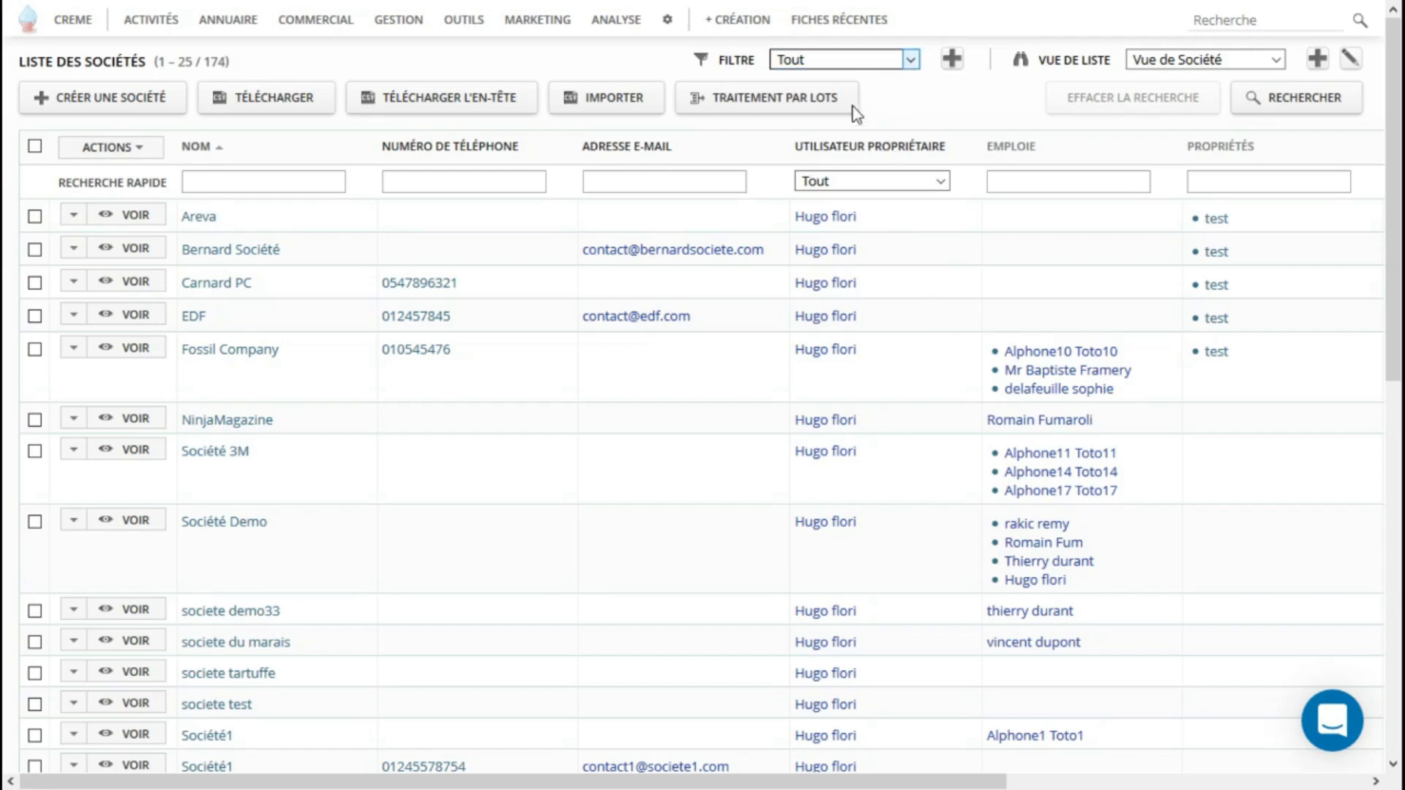
{"action": "left_click", "coordinate": [952, 66]}
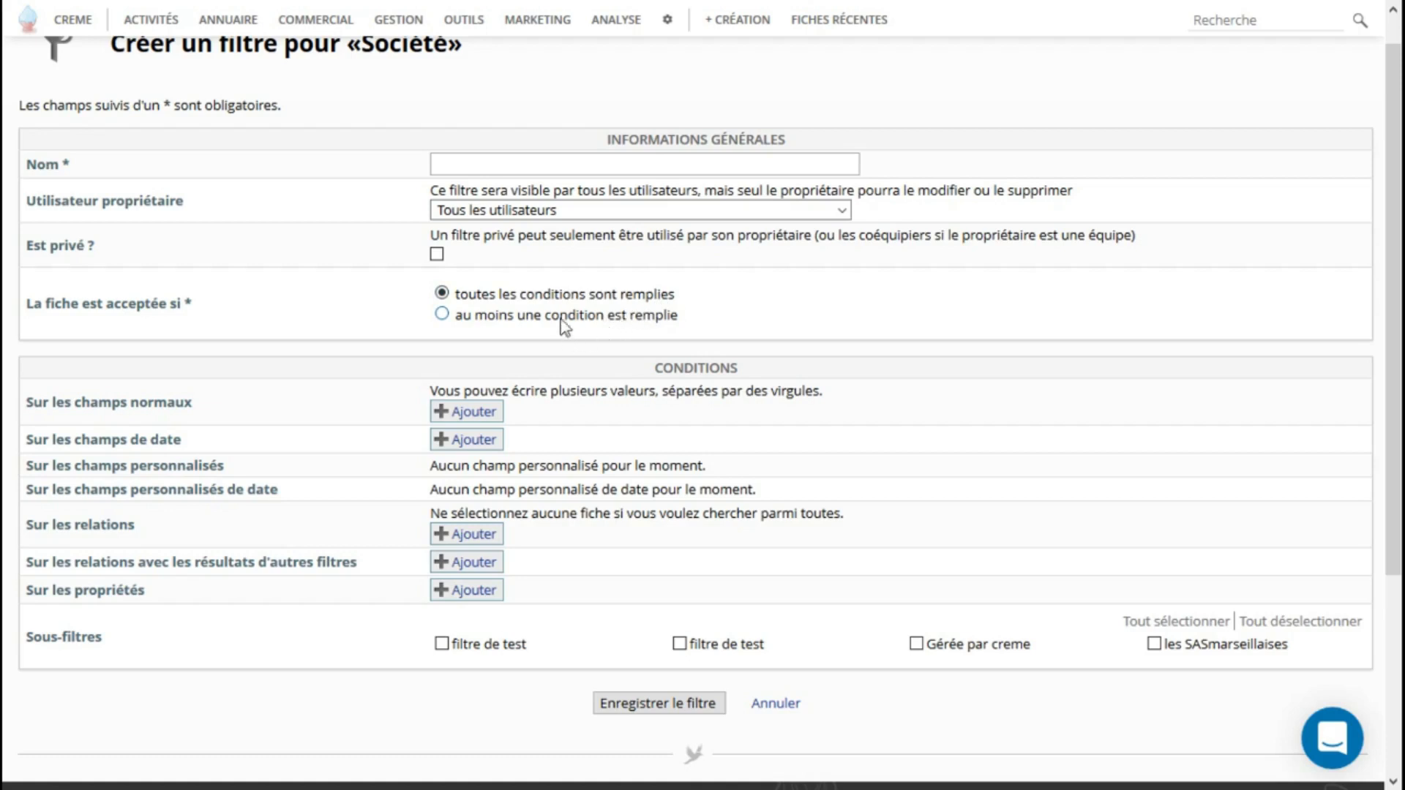
{"action": "left_click", "coordinate": [525, 171]}
{"action": "type", "text": "filtre de formation"}
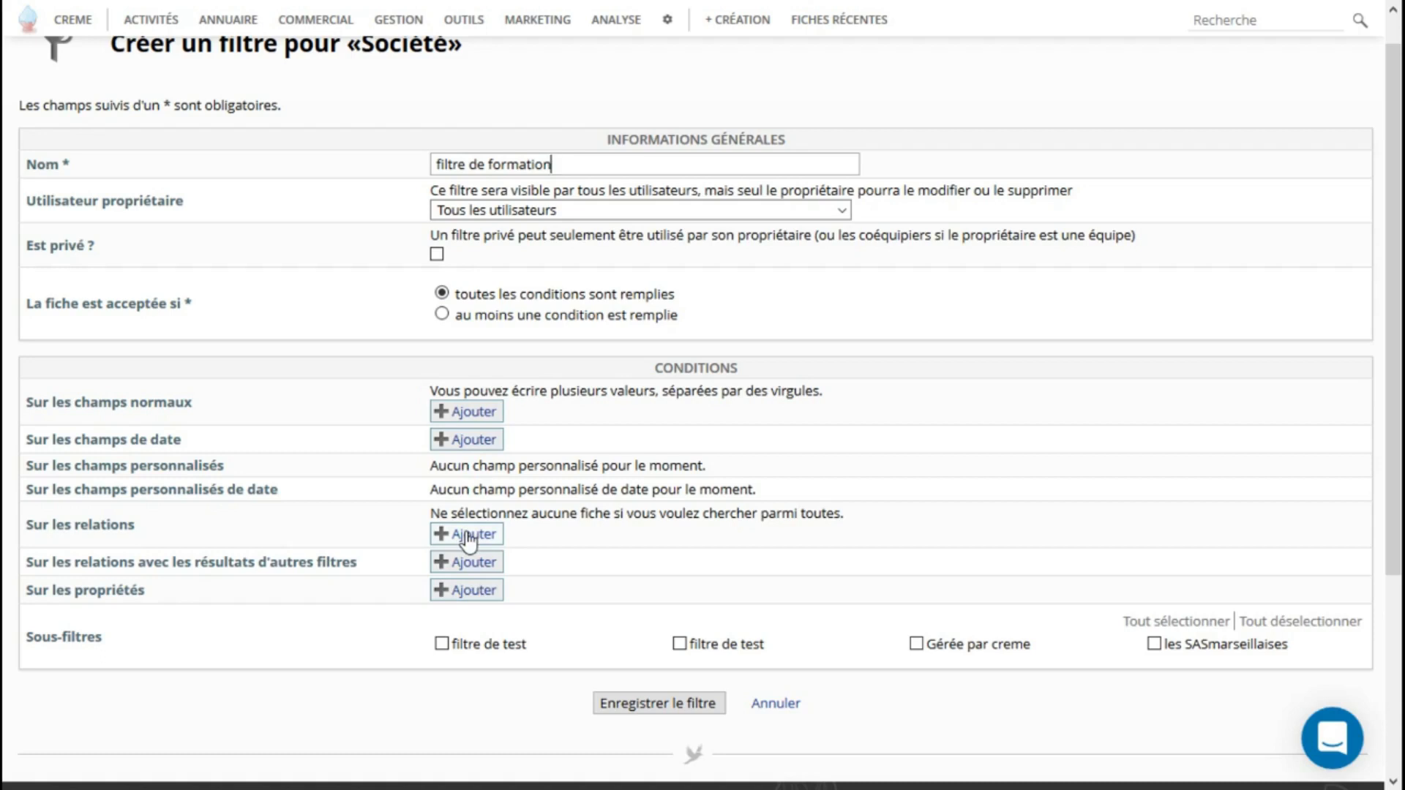
Step: Add a normal-field condition on the field "[Adresse de facturation] - Ville"
{"action": "left_click", "coordinate": [485, 414]}
{"action": "left_click", "coordinate": [485, 415]}
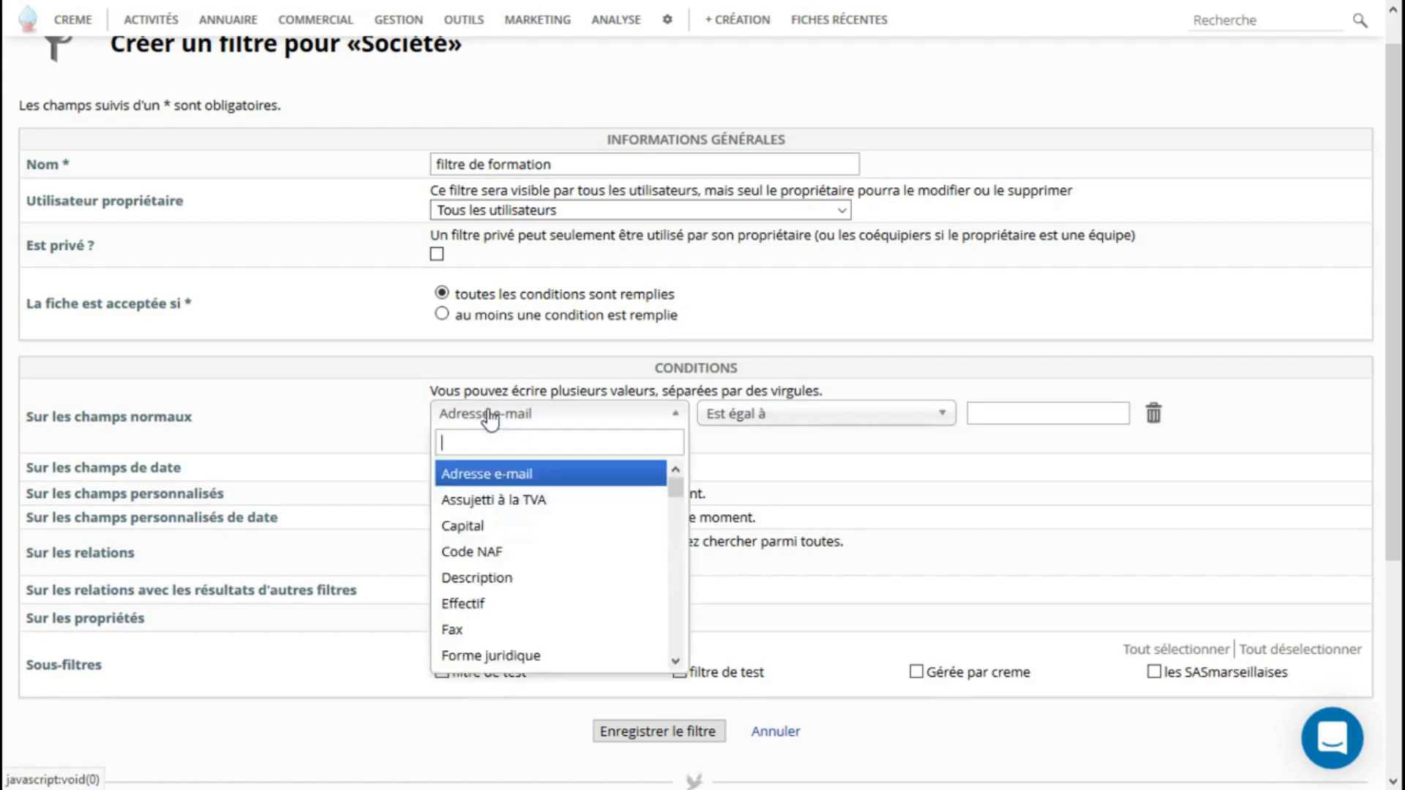
{"action": "type", "text": "vii"}
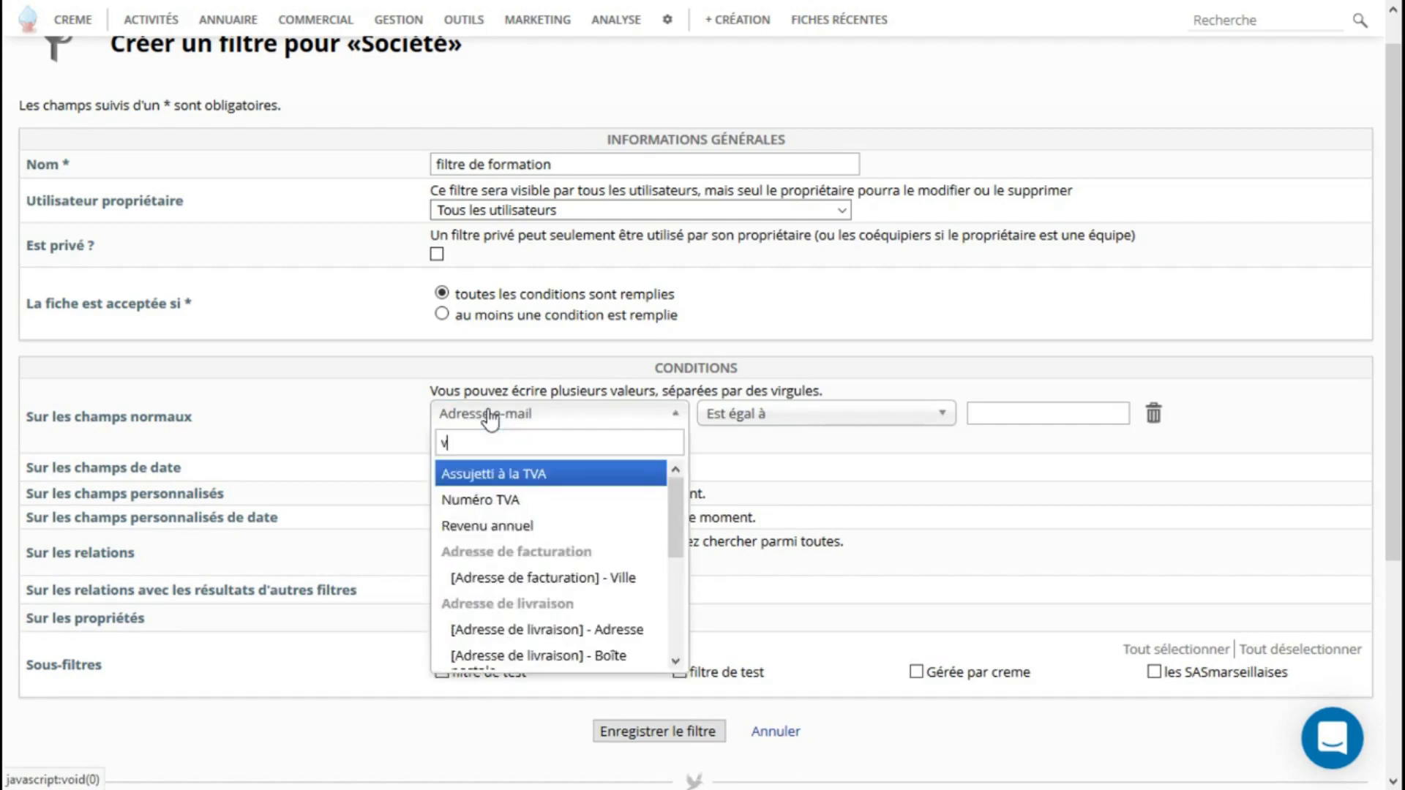
{"action": "key", "text": "BackSpace"}
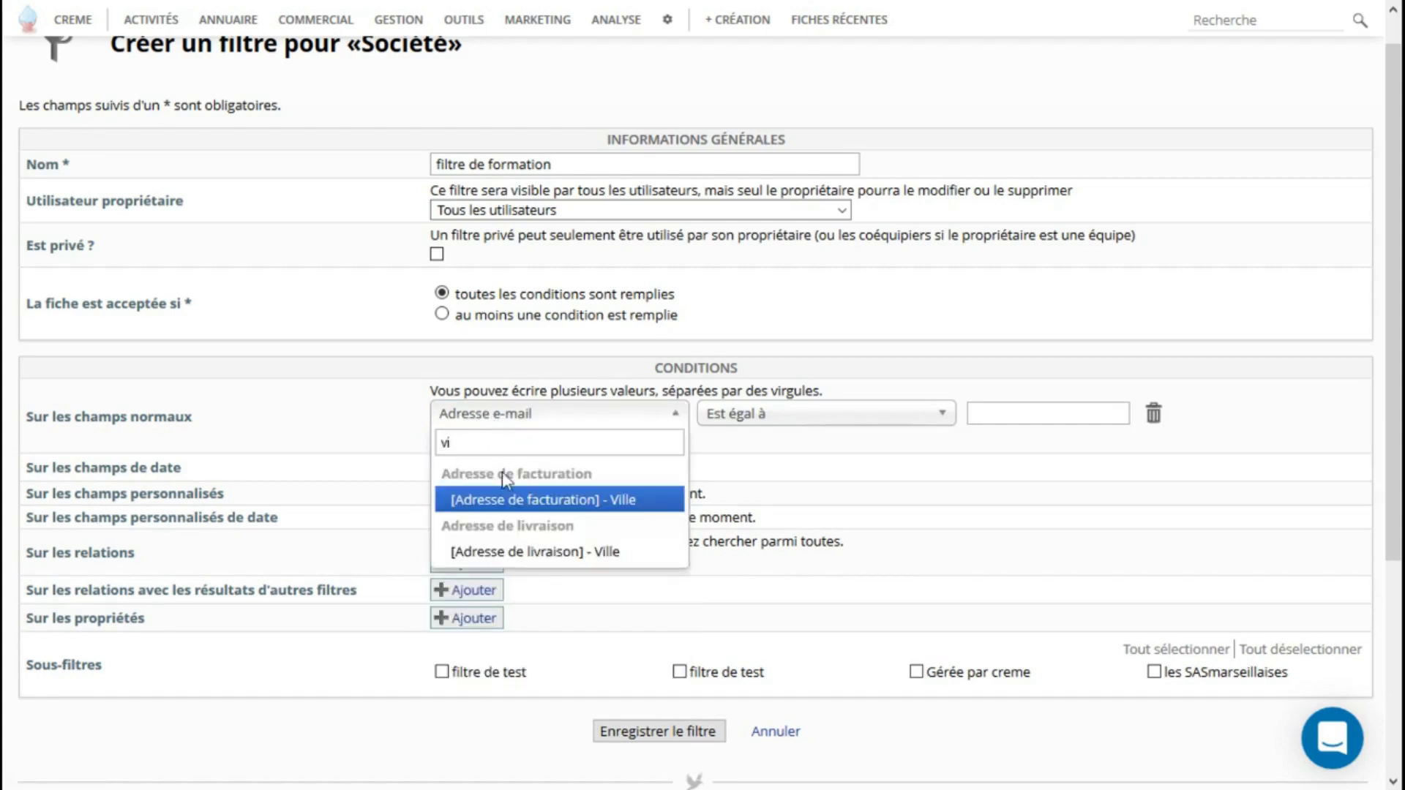
{"action": "left_click", "coordinate": [510, 492]}
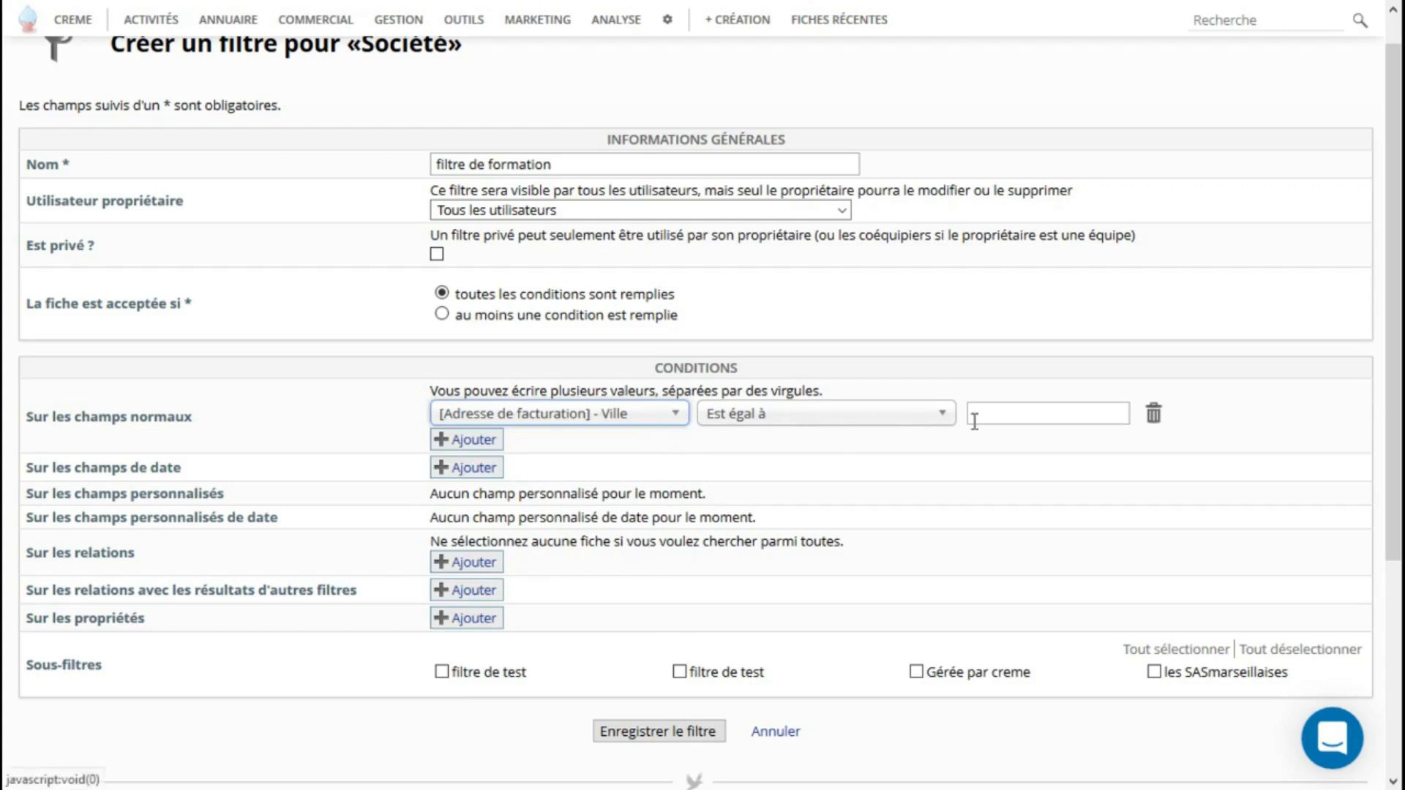
Step: Set the billing city condition to the case-insensitive "Est égal à" operator with the value "marseille"
{"action": "left_click", "coordinate": [997, 411]}
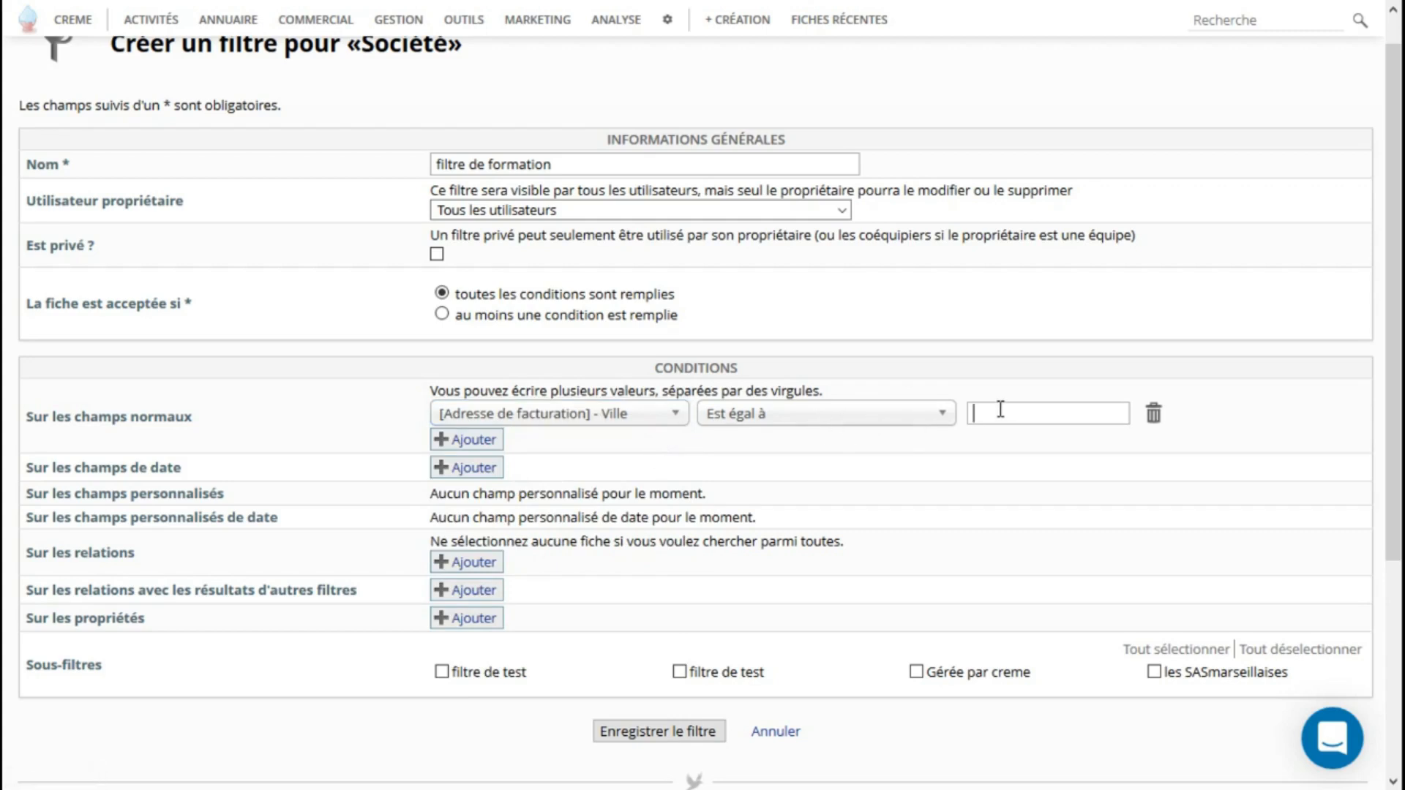
{"action": "left_click", "coordinate": [886, 419]}
{"action": "left_click", "coordinate": [850, 502]}
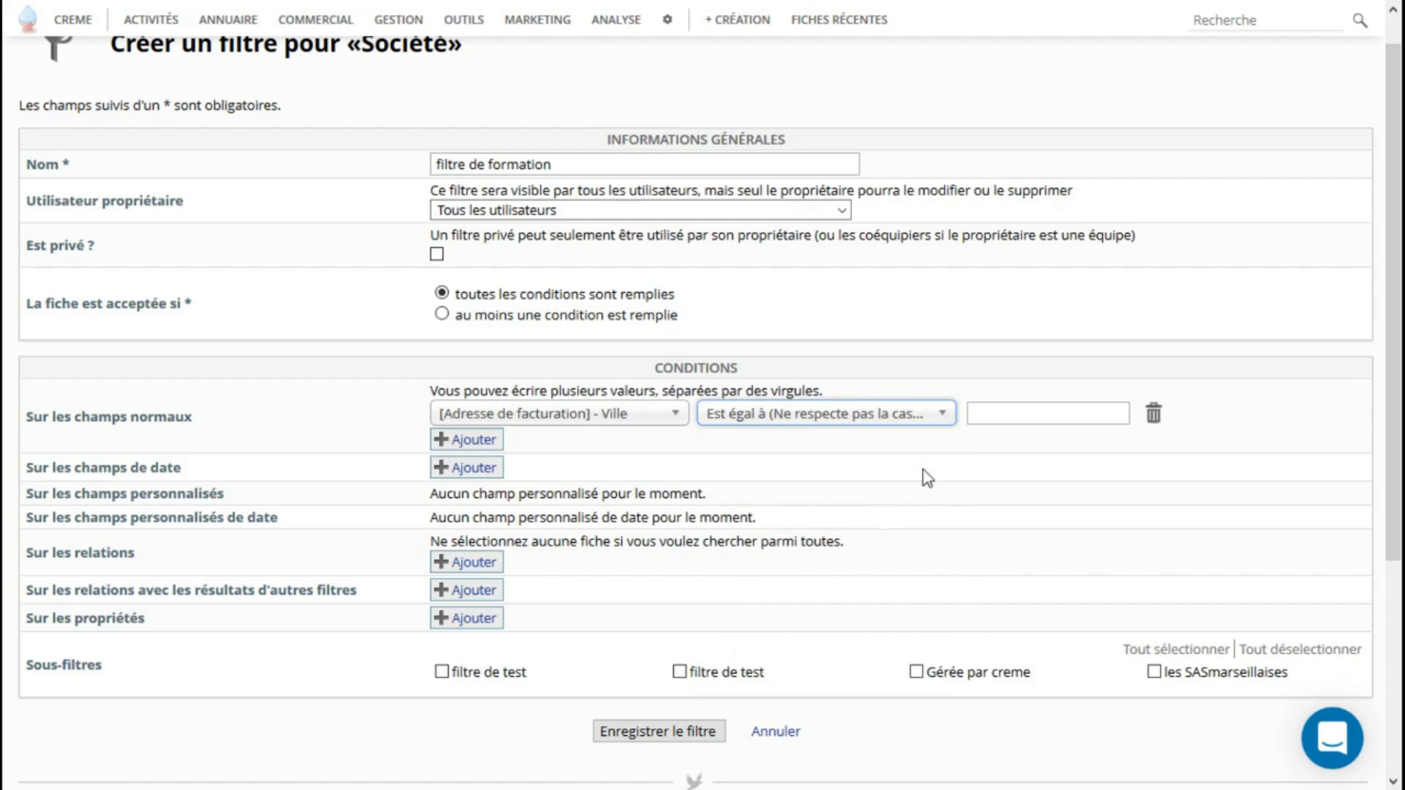
{"action": "left_click", "coordinate": [996, 412]}
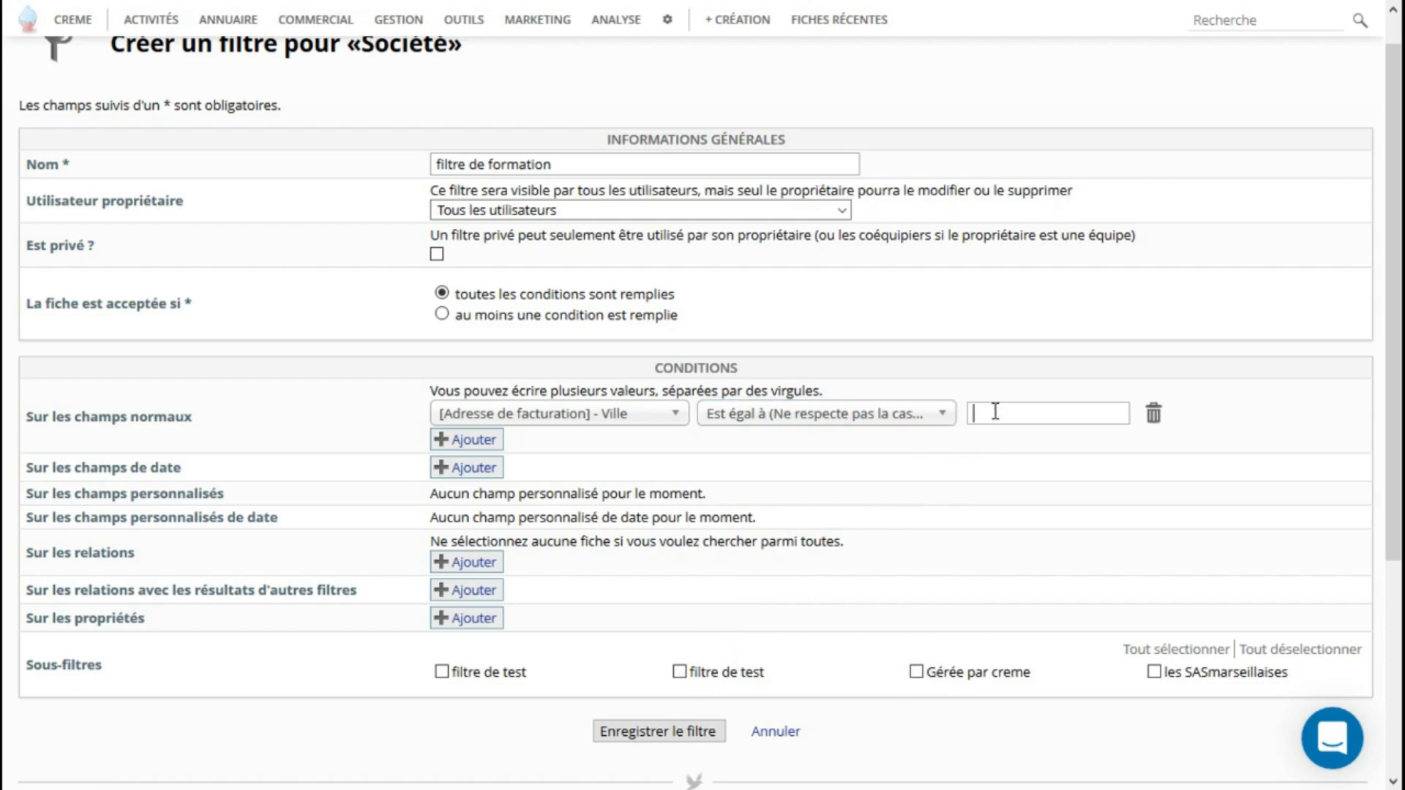
{"action": "type", "text": "marseille"}
Step: Add a condition requiring the property "test" and a condition requiring the relation "emploie — est salarié de"
{"action": "left_click", "coordinate": [466, 621]}
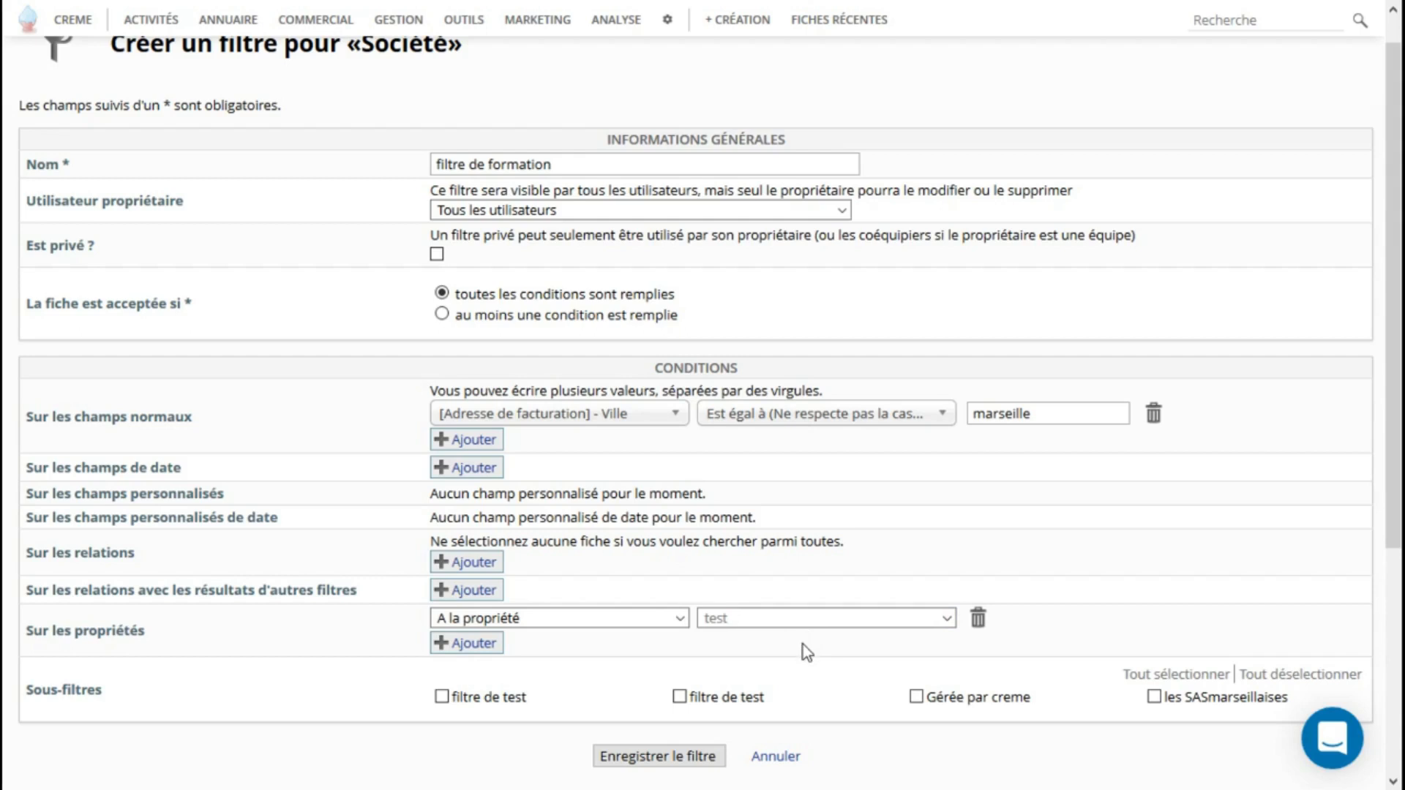
{"action": "left_click", "coordinate": [494, 567]}
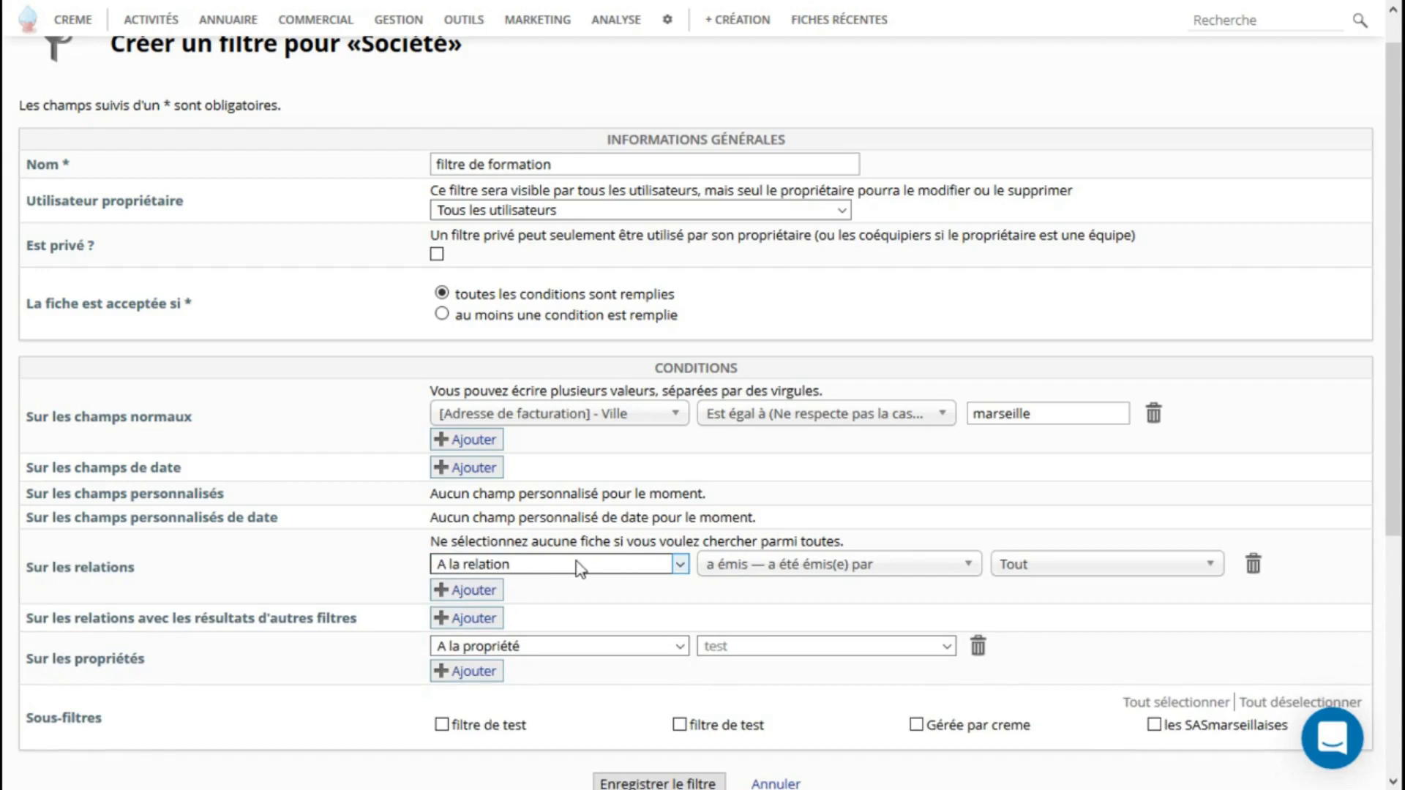
{"action": "left_click", "coordinate": [717, 570]}
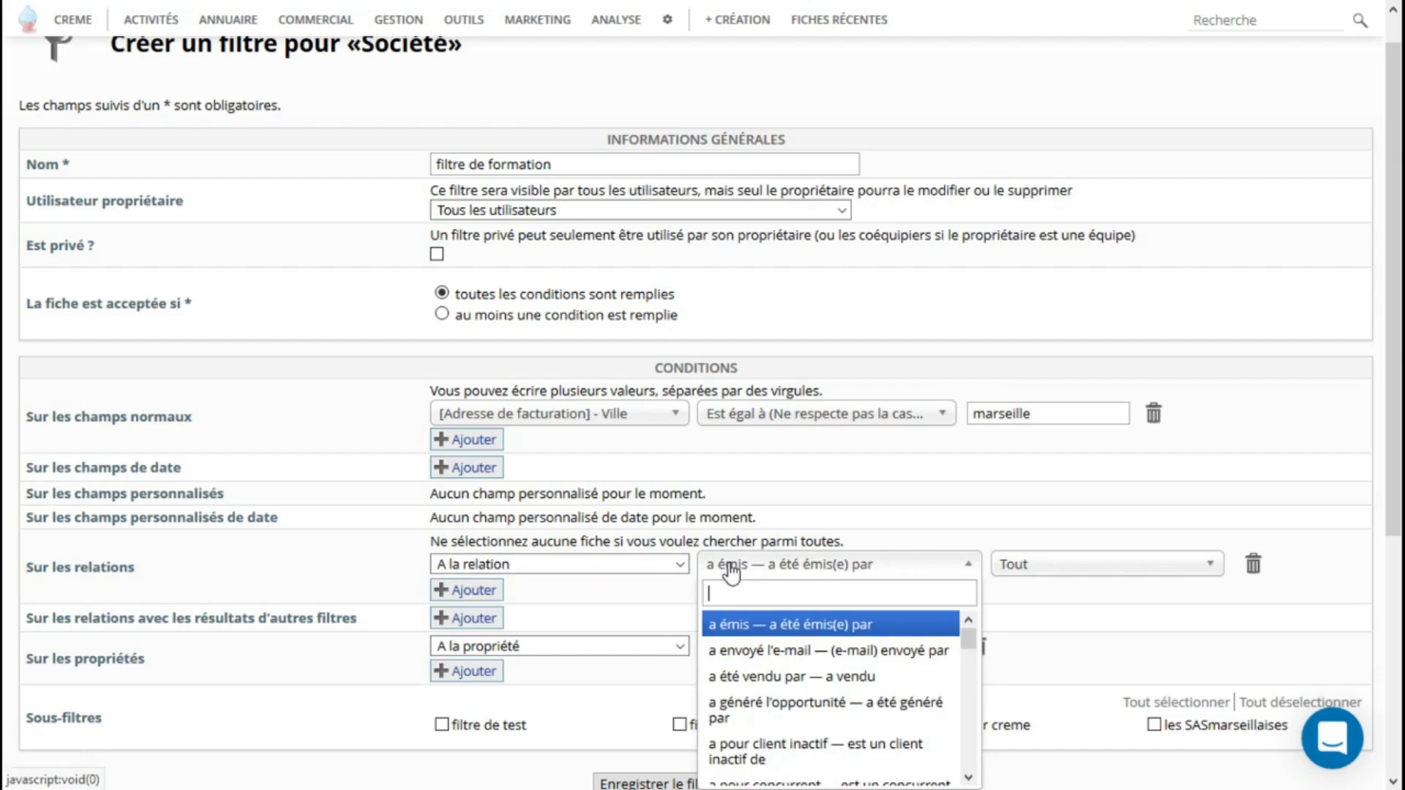
{"action": "type", "text": "em"}
{"action": "left_click", "coordinate": [755, 648]}
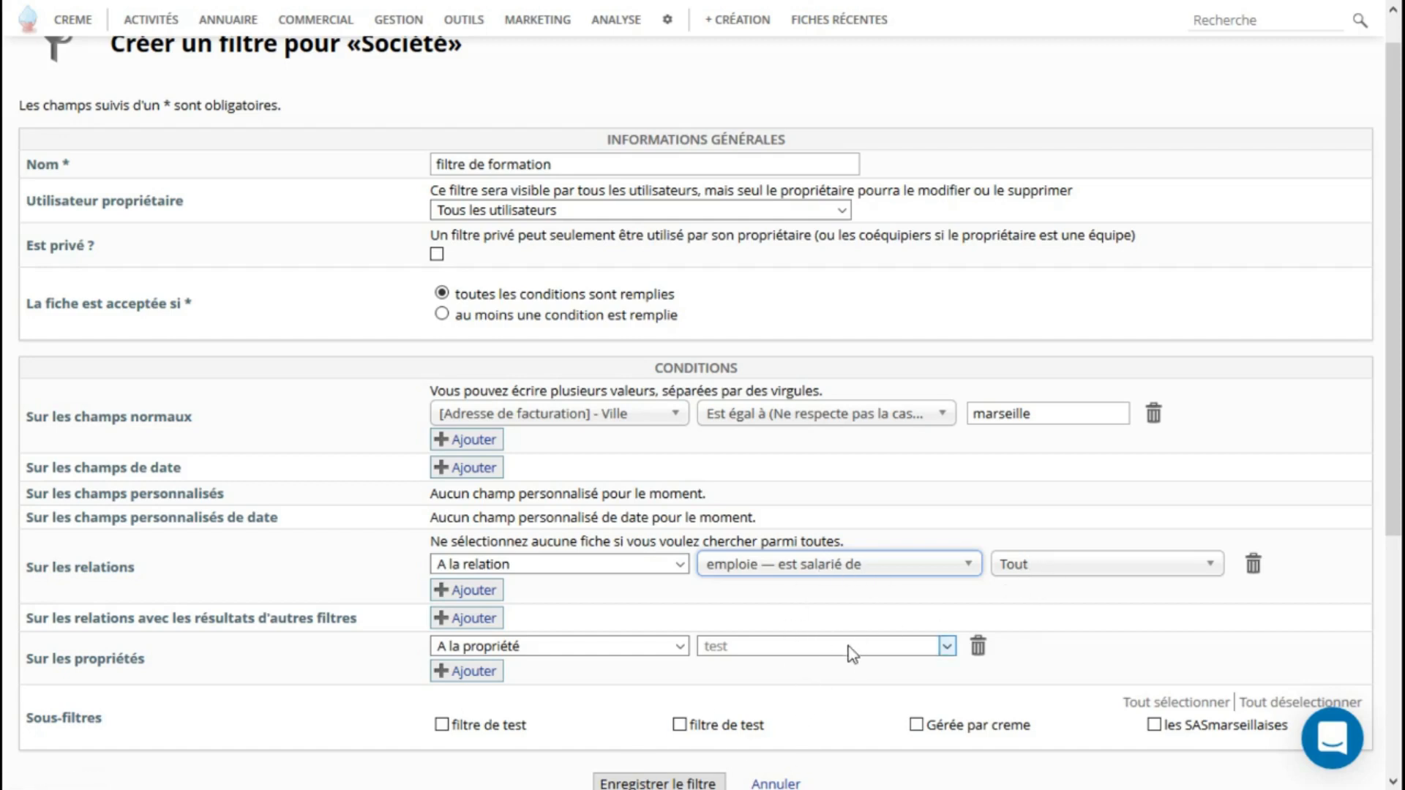
Step: Save the new company filter with its conditions
{"action": "scroll", "coordinate": [834, 670], "scroll_direction": "up", "scroll_amount": 1}
{"action": "scroll", "coordinate": [824, 692], "scroll_direction": "down", "scroll_amount": 3}
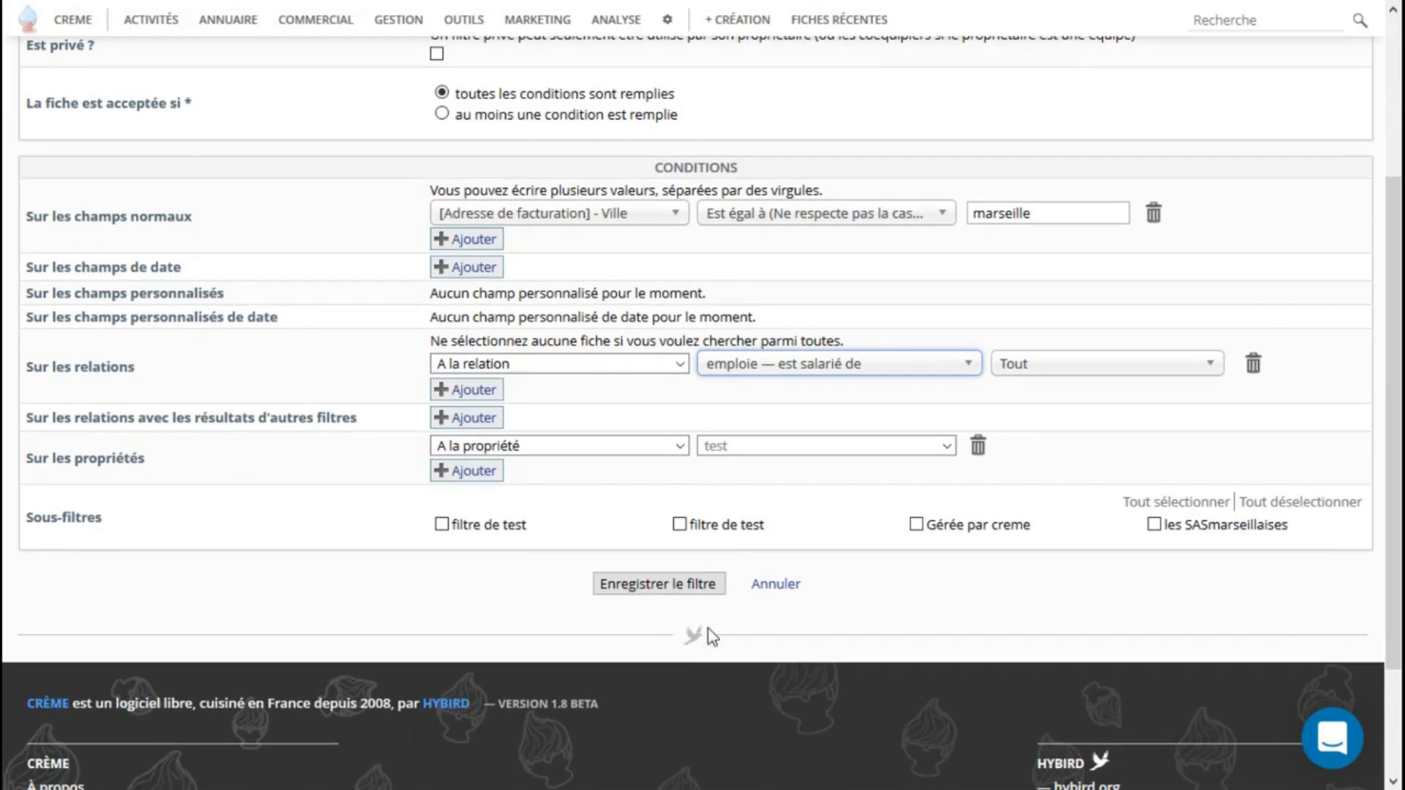
{"action": "left_click", "coordinate": [701, 585]}
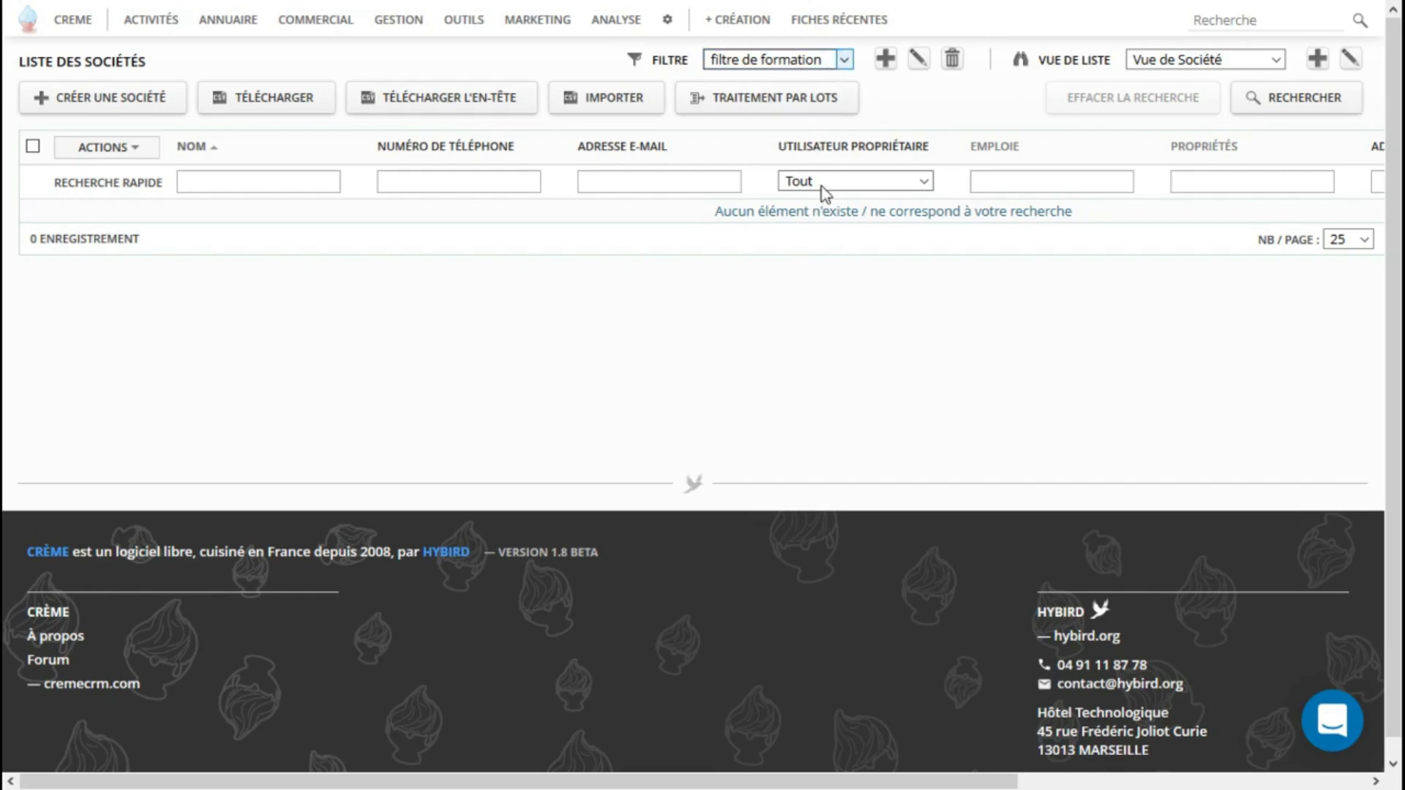
Step: Set the company list filter back to "Tout" and open the Fossil Company record
{"action": "left_click", "coordinate": [783, 105]}
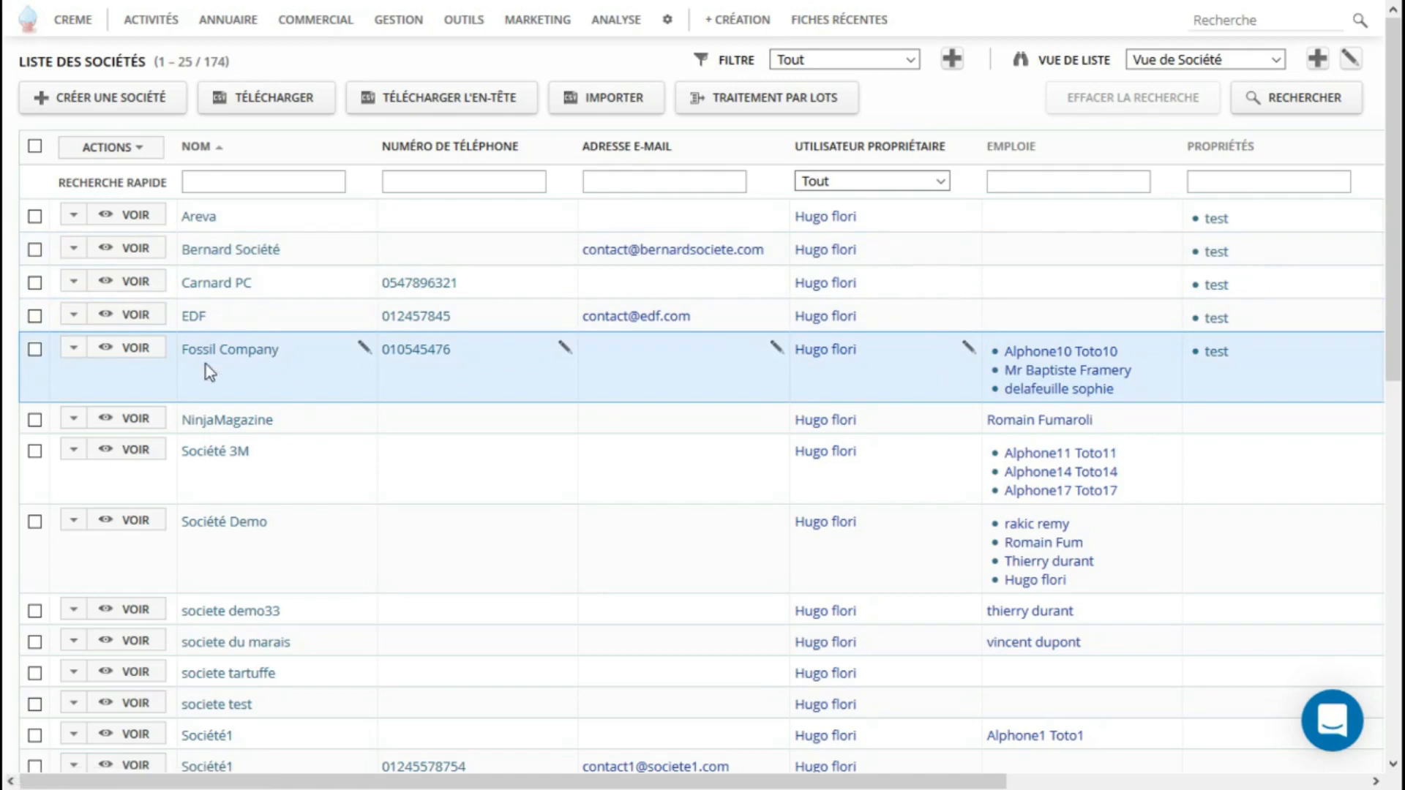
{"action": "left_click", "coordinate": [136, 361]}
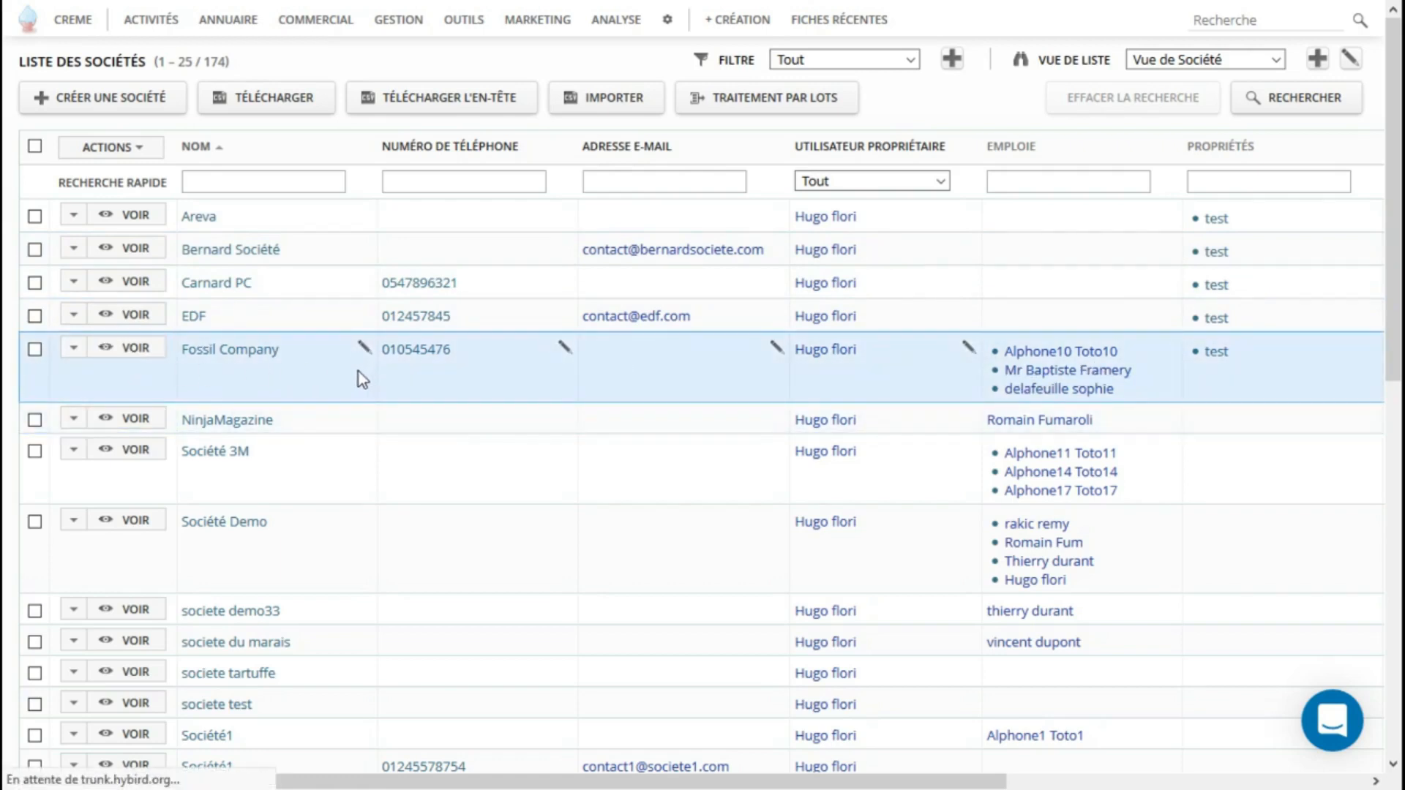
Step: Add a billing address to Fossil Company with its street address and "MARSEILLE" as the city, and save it
{"action": "scroll", "coordinate": [354, 372], "scroll_direction": "down", "scroll_amount": 10}
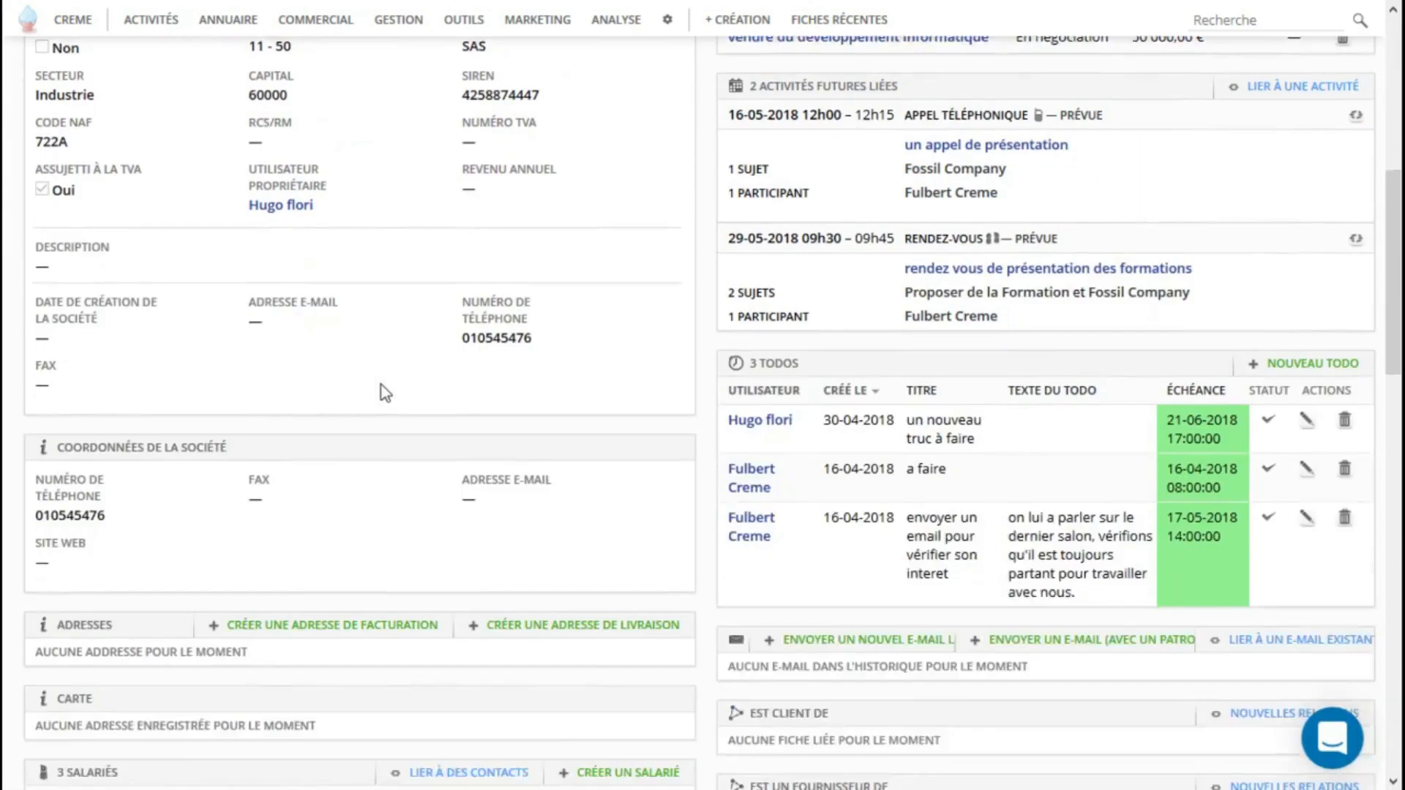
{"action": "scroll", "coordinate": [387, 388], "scroll_direction": "down", "scroll_amount": 5}
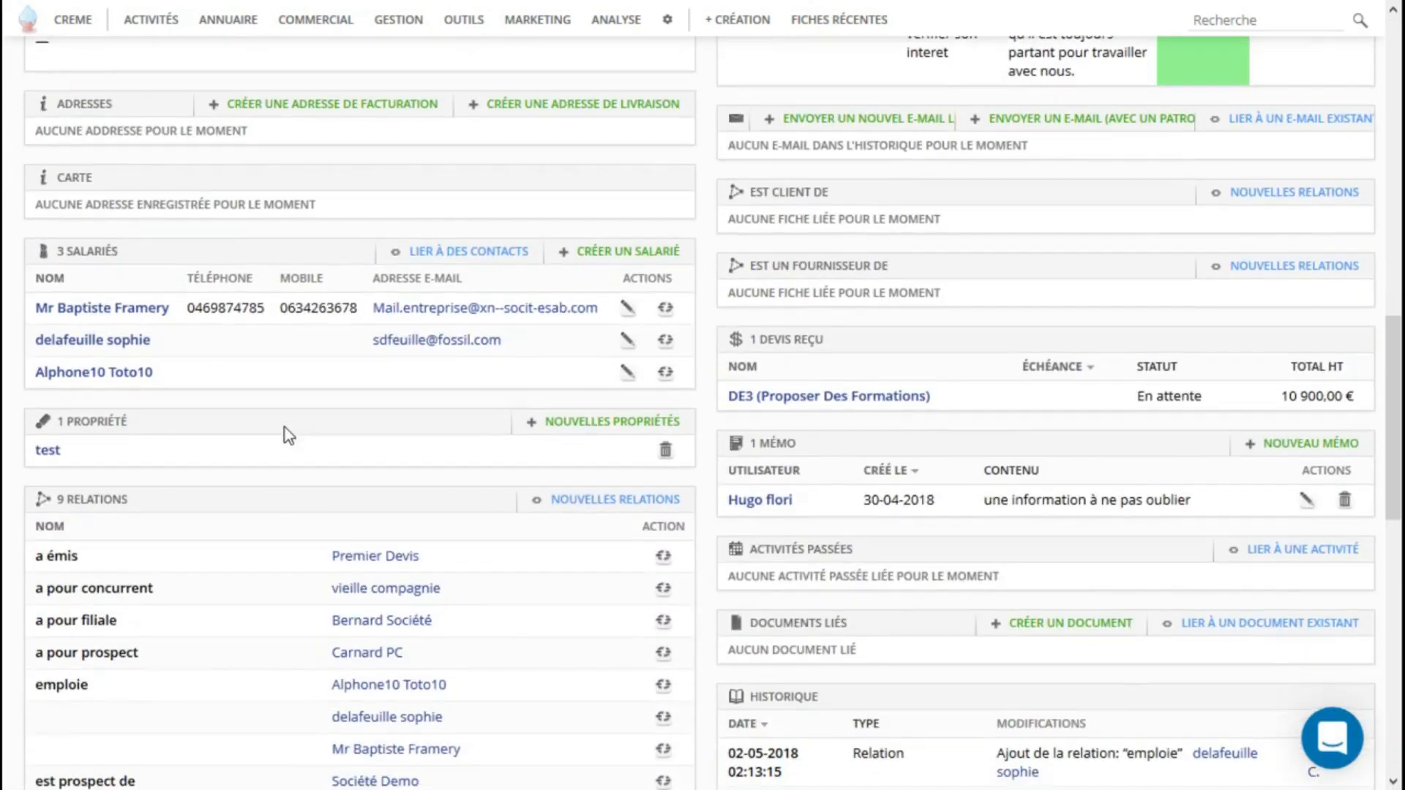
{"action": "left_click", "coordinate": [376, 104]}
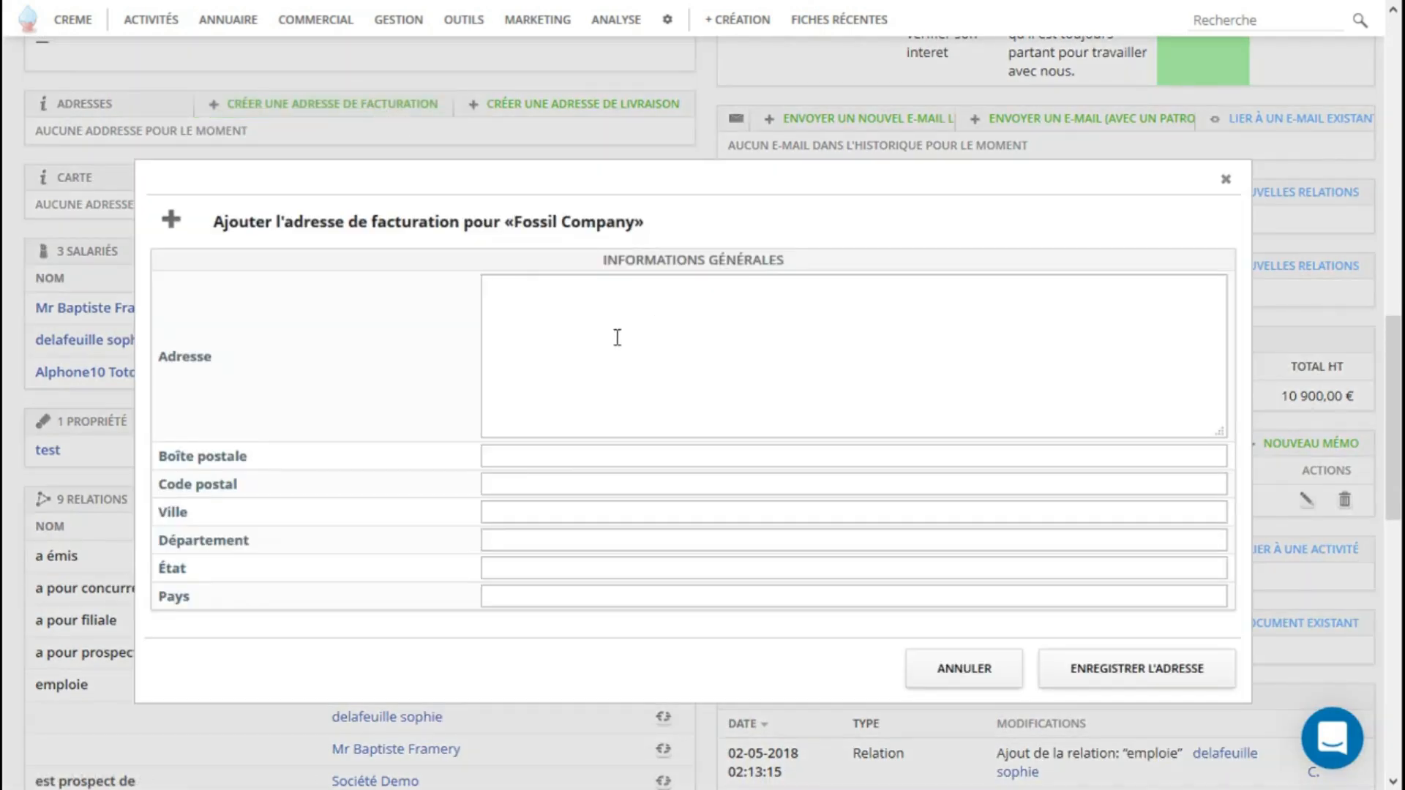
{"action": "type", "text": "12 BOULEVARD D"}
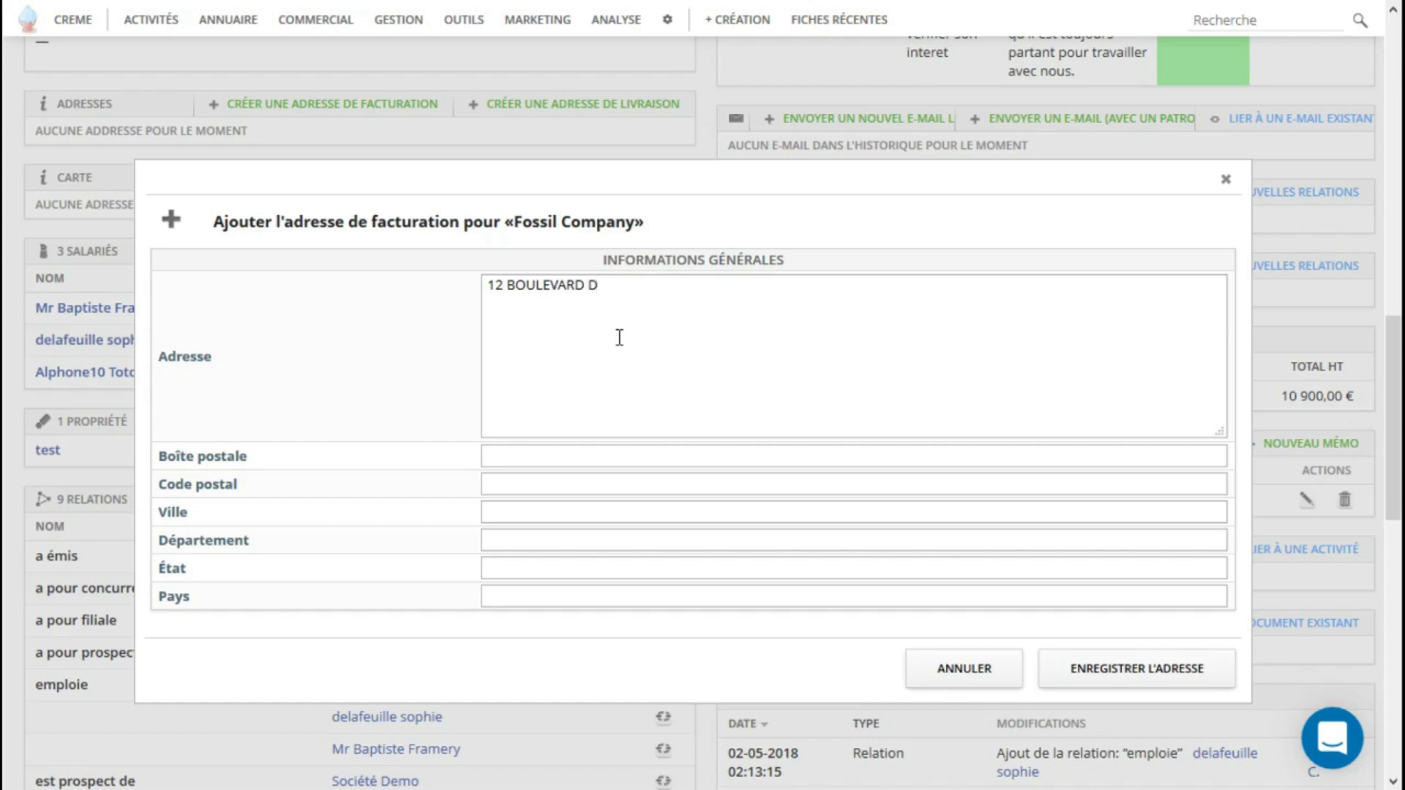
{"action": "type", "text": "E LA REPUBLIQUE"}
{"action": "key", "text": "Tab"}
{"action": "key", "text": "Tab"}
{"action": "key", "text": "Tab"}
{"action": "type", "text": "MARSEILLE"}
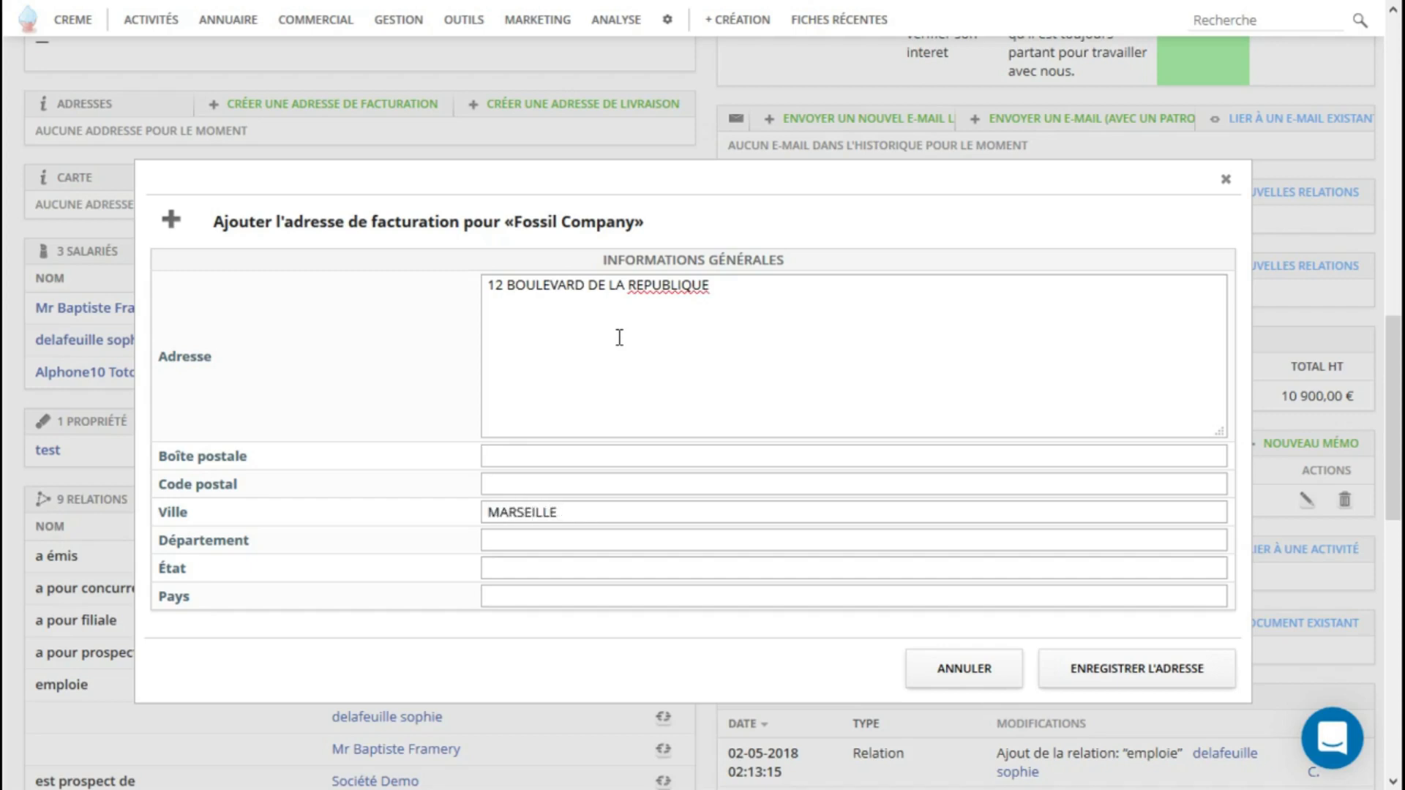
{"action": "left_click", "coordinate": [1105, 669]}
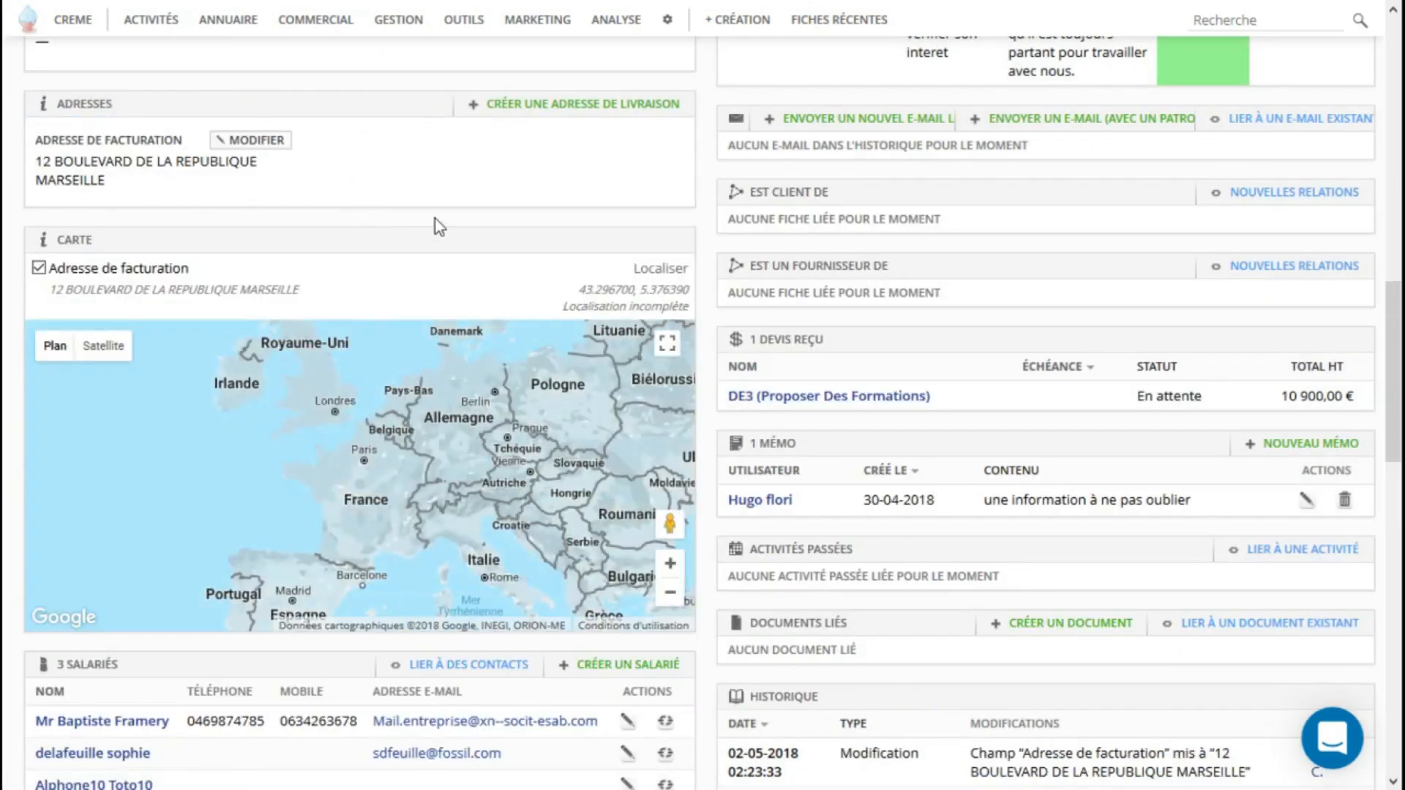
Step: Return to the company list and apply the filter "filtre de formation"
{"action": "scroll", "coordinate": [432, 215], "scroll_direction": "up", "scroll_amount": 7}
{"action": "scroll", "coordinate": [431, 215], "scroll_direction": "up", "scroll_amount": 7}
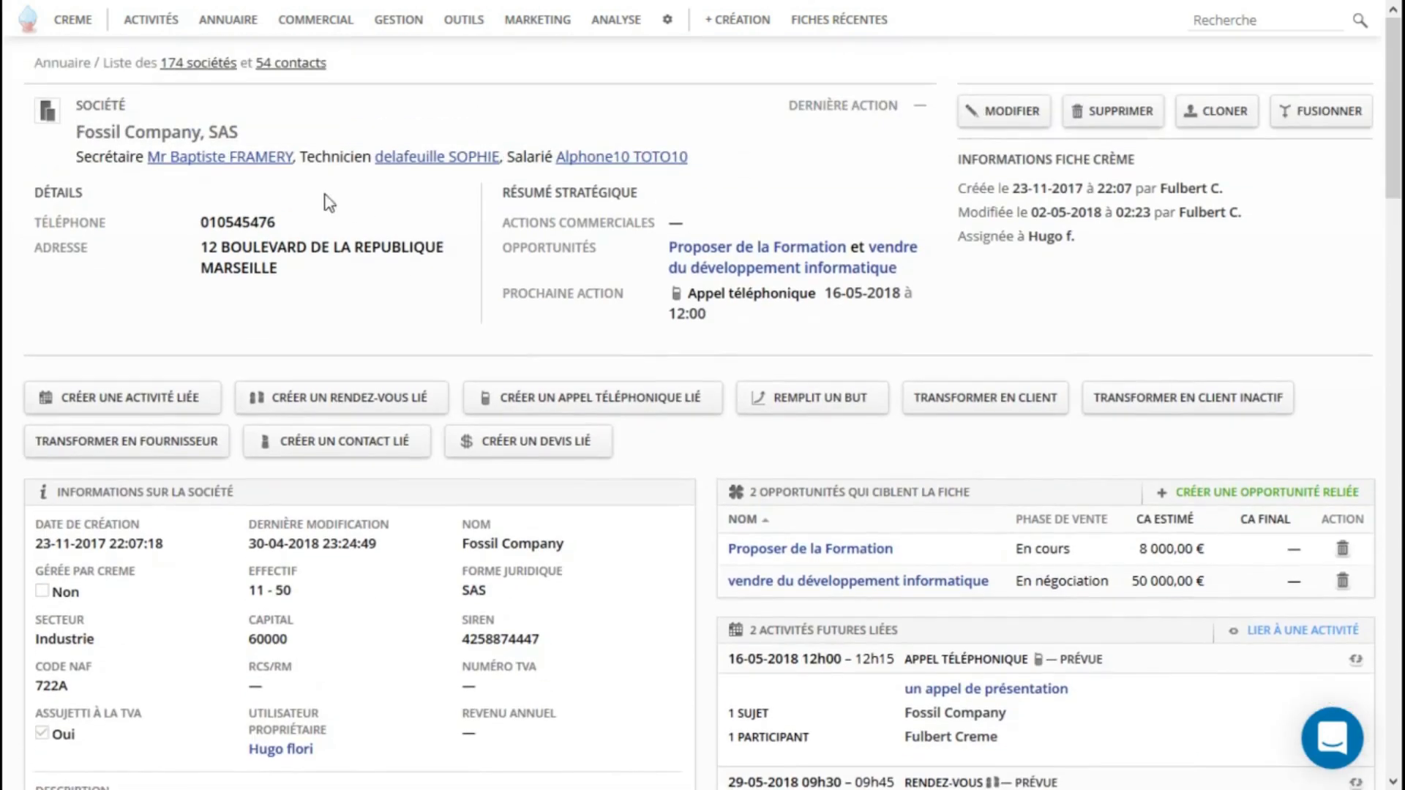
{"action": "left_click", "coordinate": [199, 64]}
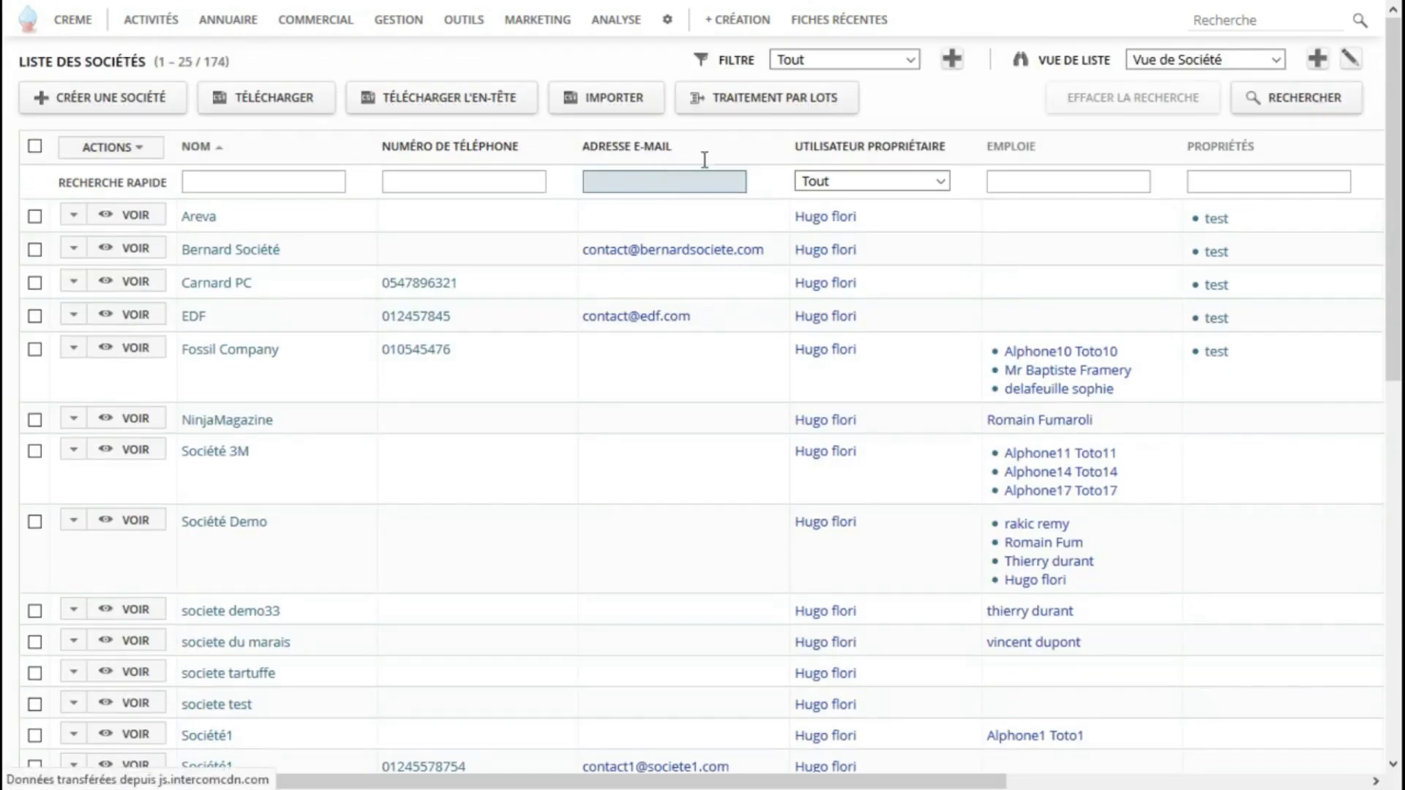
{"action": "left_click", "coordinate": [850, 103]}
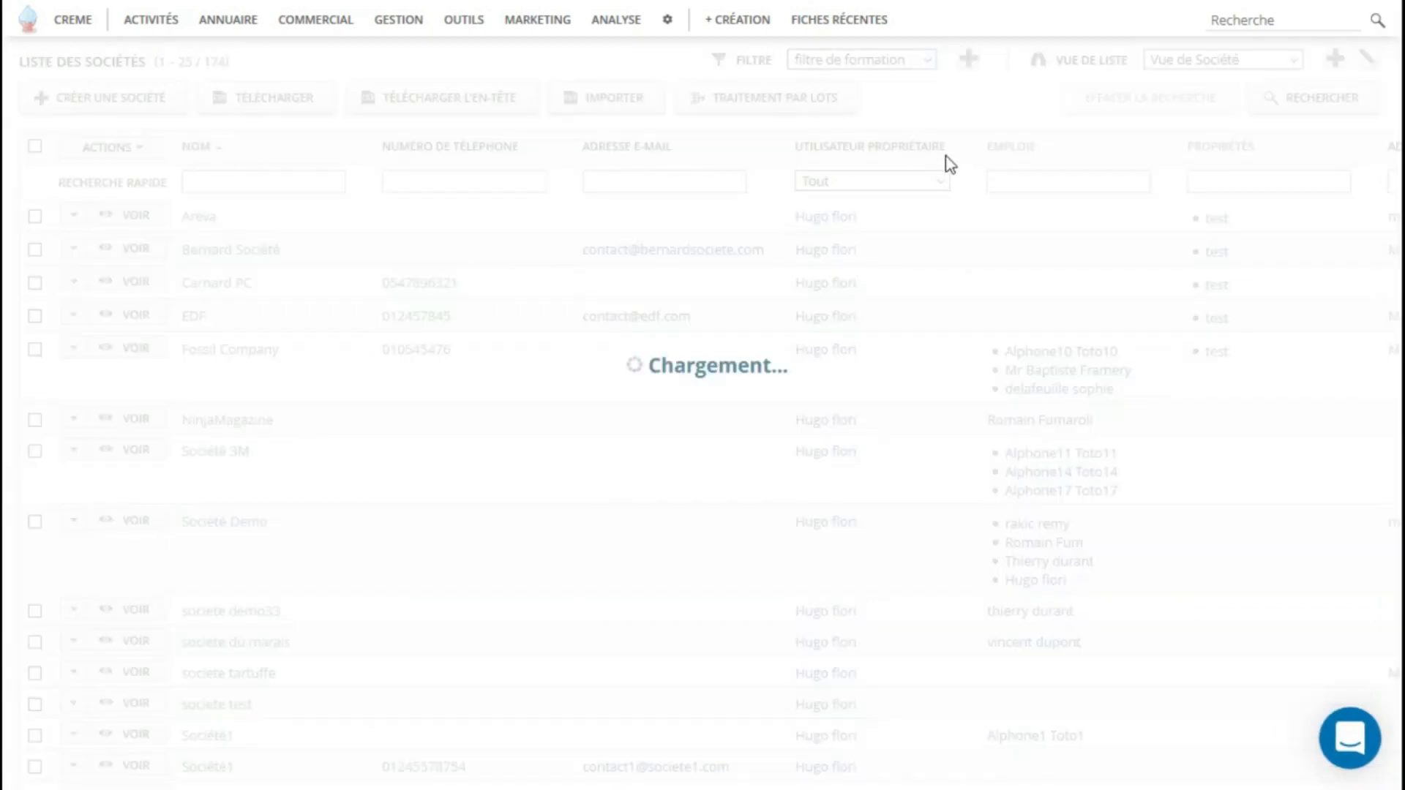